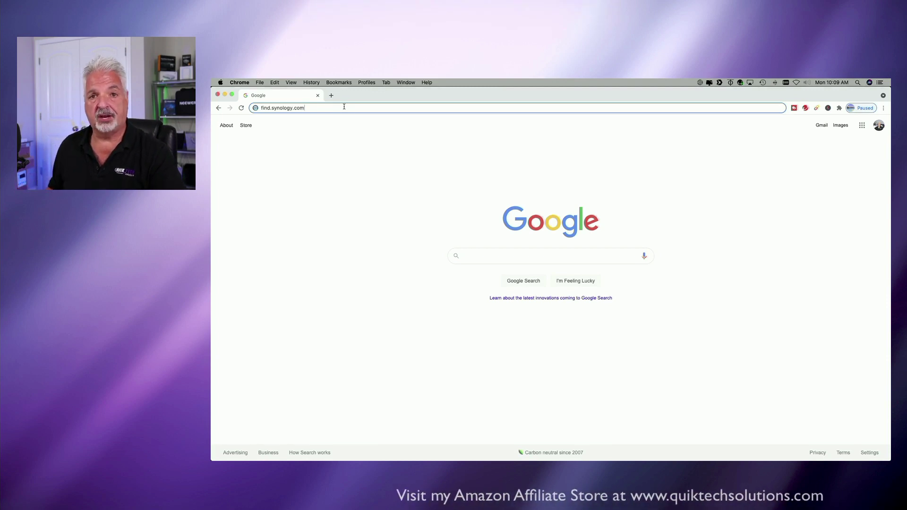
Step: Load find.synology.com and rerun the LAN search, which still finds no DiskStation
{"action": "key", "text": "Return"}
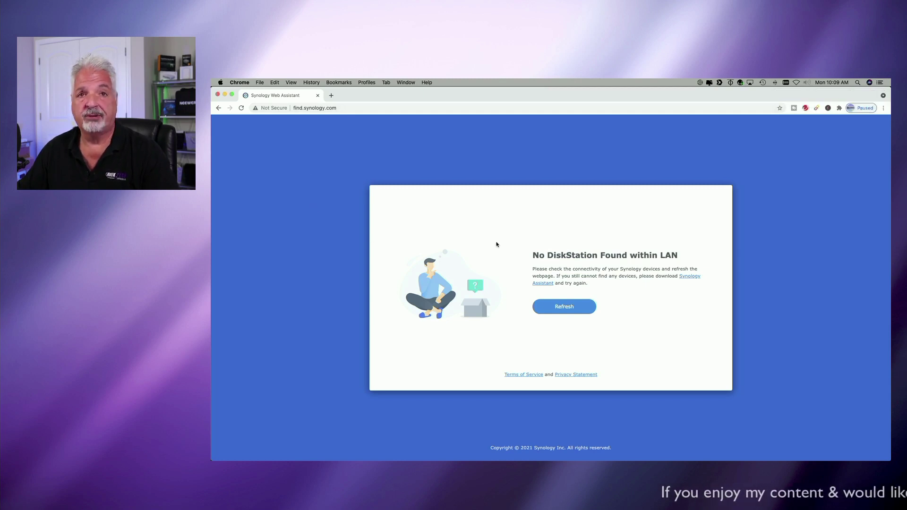
{"action": "left_click", "coordinate": [560, 308]}
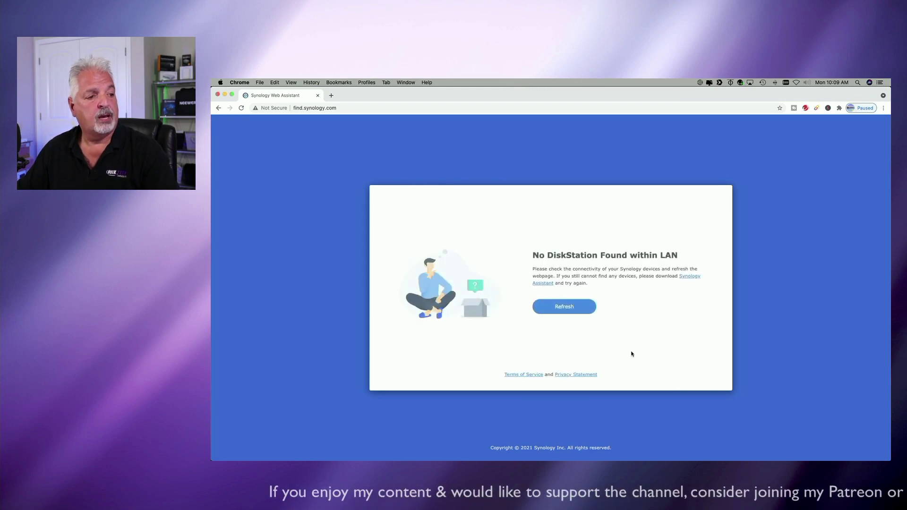
Step: Look up the SynologyNAS lease 192.168.50.205 in the router's LAN DHCP list at 192.168.50.1
{"action": "left_click", "coordinate": [331, 95]}
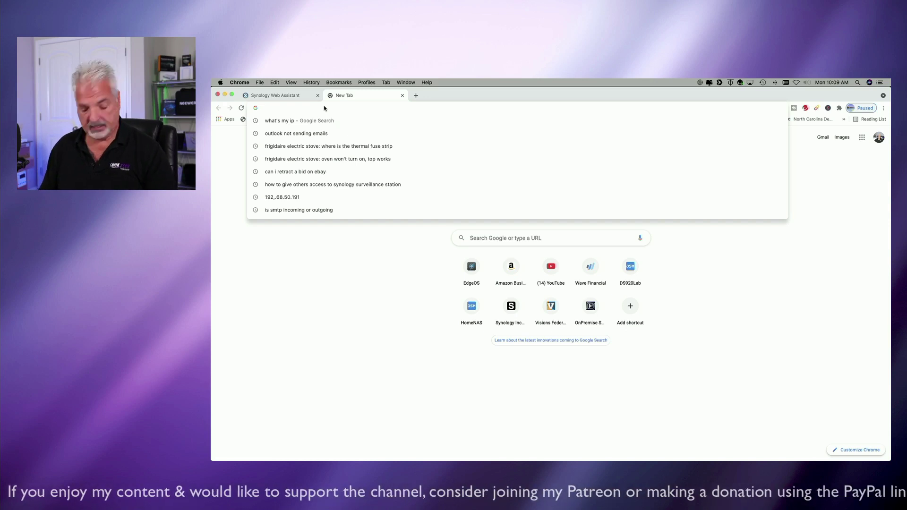
{"action": "type", "text": "192"}
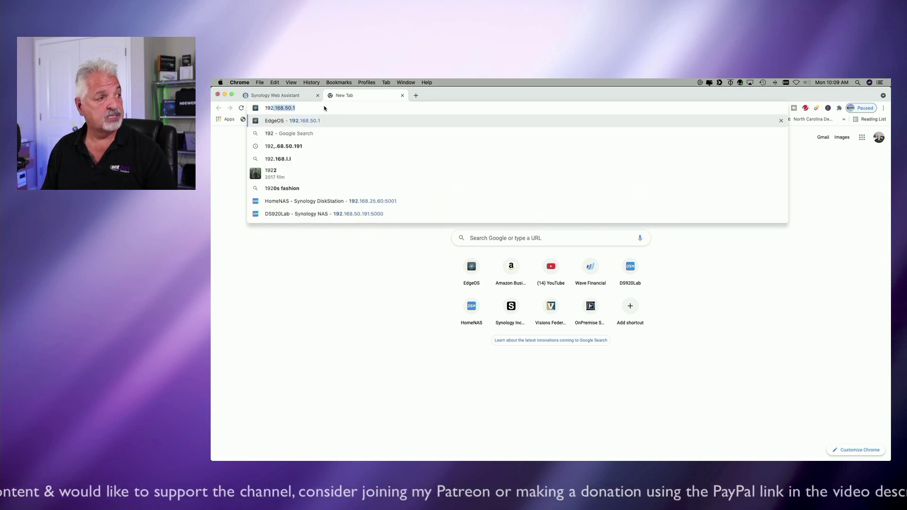
{"action": "key", "text": "Return"}
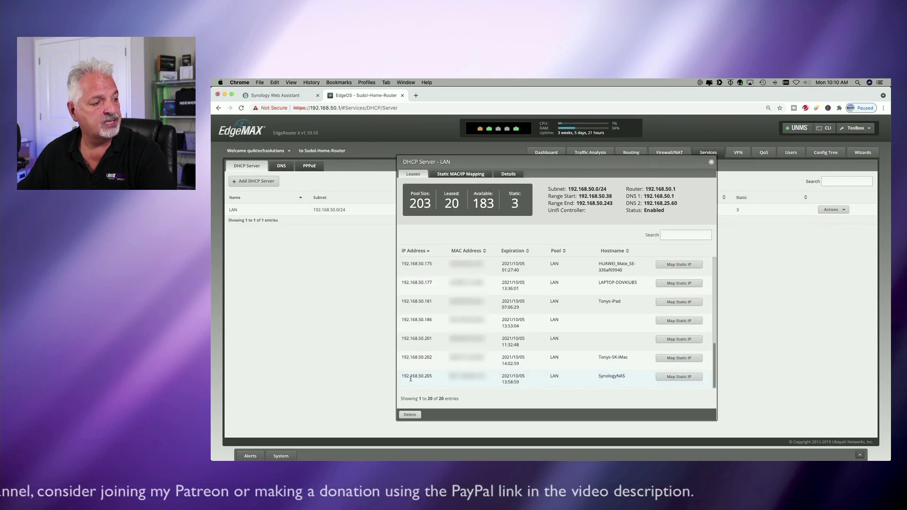
{"action": "scroll", "coordinate": [491, 384], "scroll_direction": "up", "scroll_amount": 1}
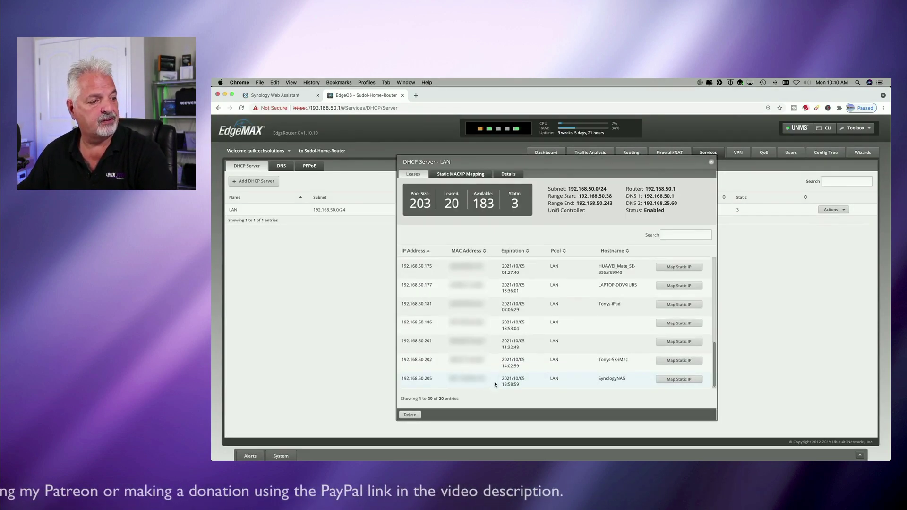
{"action": "scroll", "coordinate": [521, 382], "scroll_direction": "up", "scroll_amount": 3}
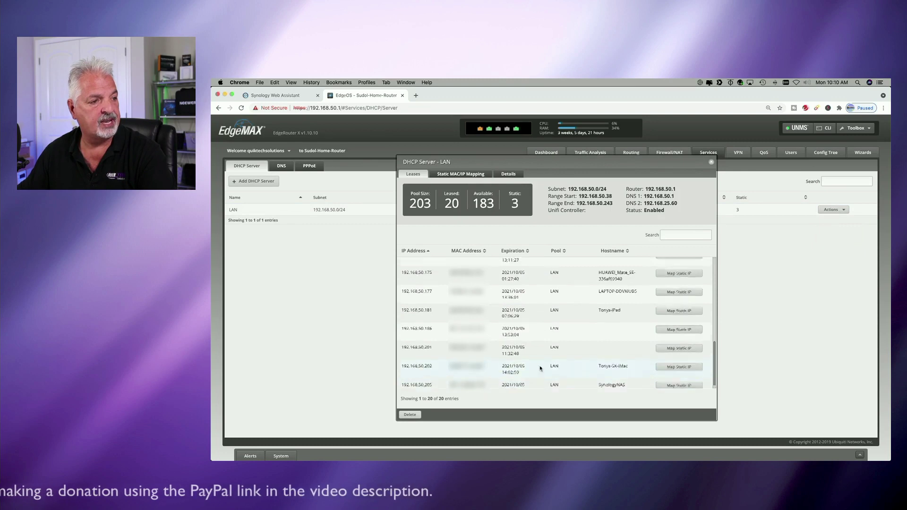
{"action": "left_click", "coordinate": [711, 162]}
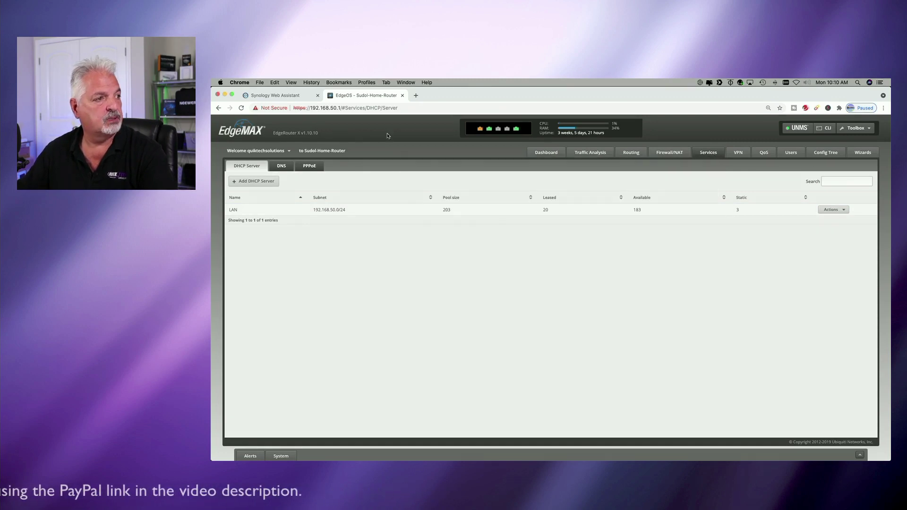
Step: Browse directly to 192.168.50.205 and start setting up the DS1621+
{"action": "left_click", "coordinate": [402, 96]}
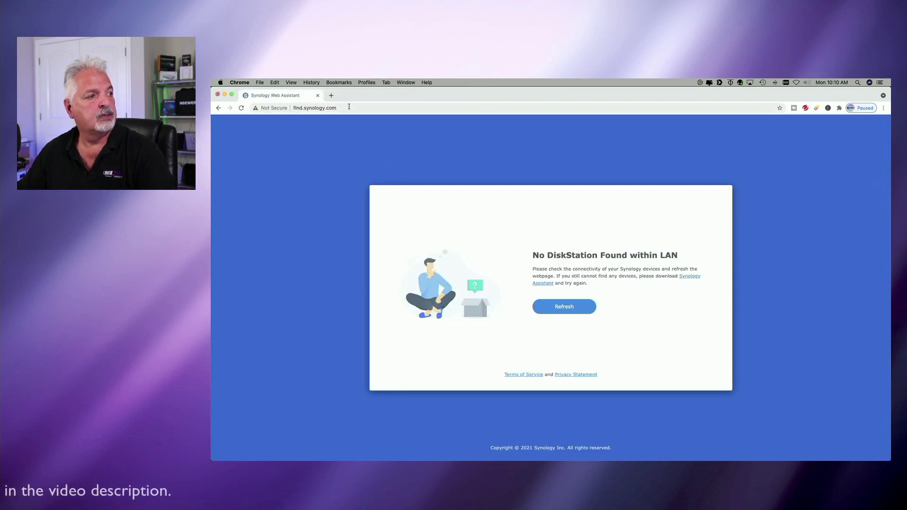
{"action": "left_click", "coordinate": [349, 107]}
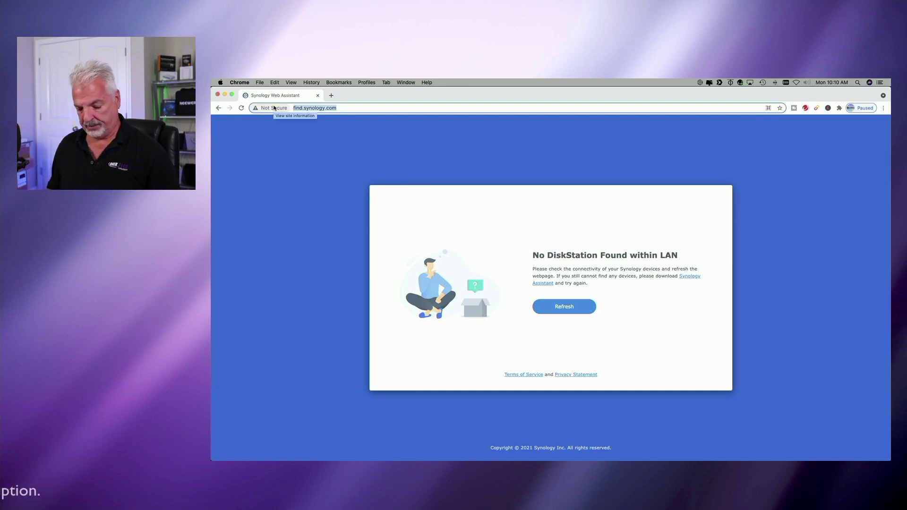
{"action": "type", "text": "192.168.50.205"}
{"action": "key", "text": "Return"}
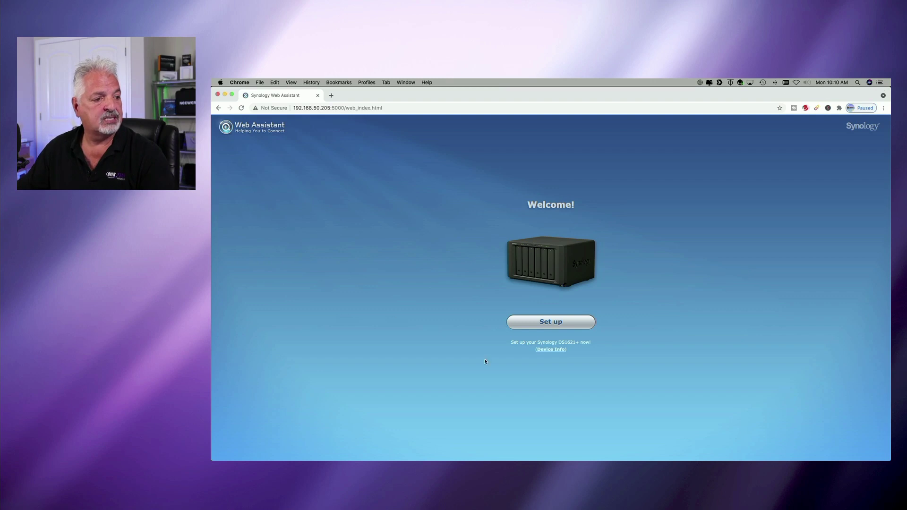
{"action": "left_click", "coordinate": [551, 323]}
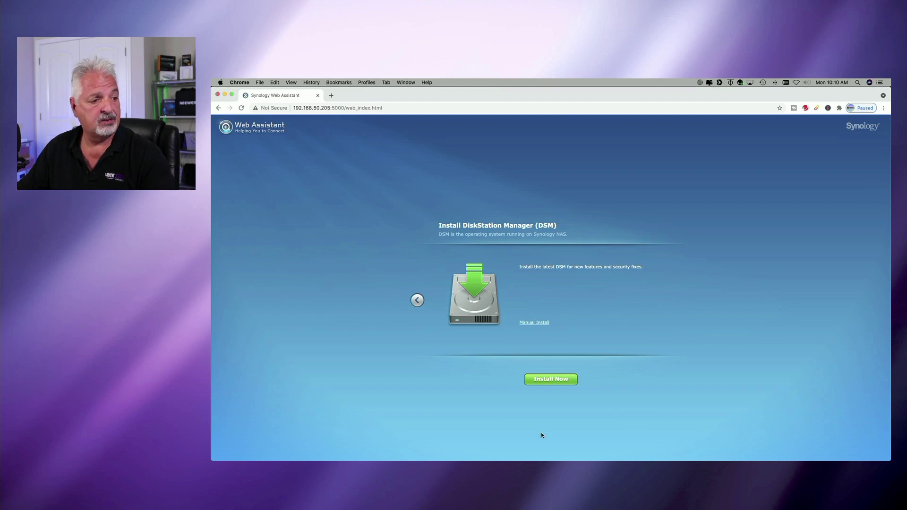
Step: Install the latest DSM, confirming that all data on disks 1, 2 and 3 will be erased
{"action": "left_click", "coordinate": [552, 380]}
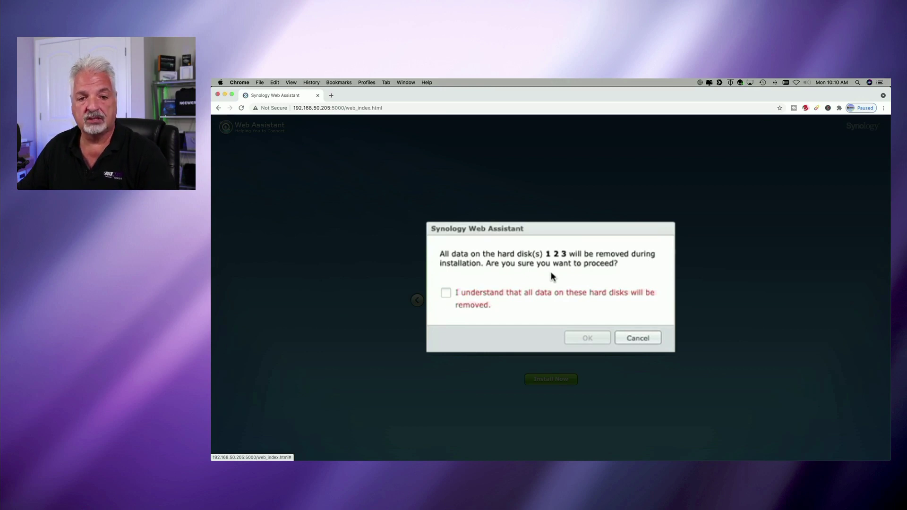
{"action": "left_click", "coordinate": [444, 294]}
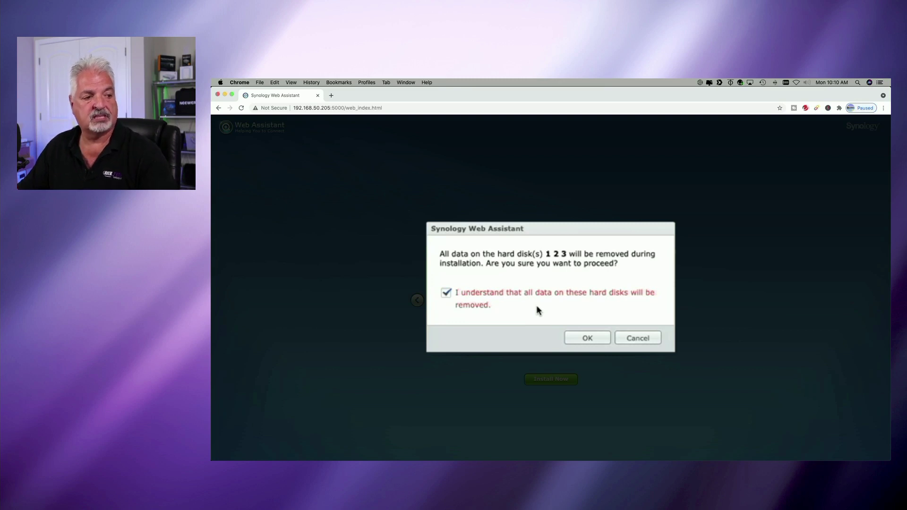
{"action": "left_click", "coordinate": [587, 338]}
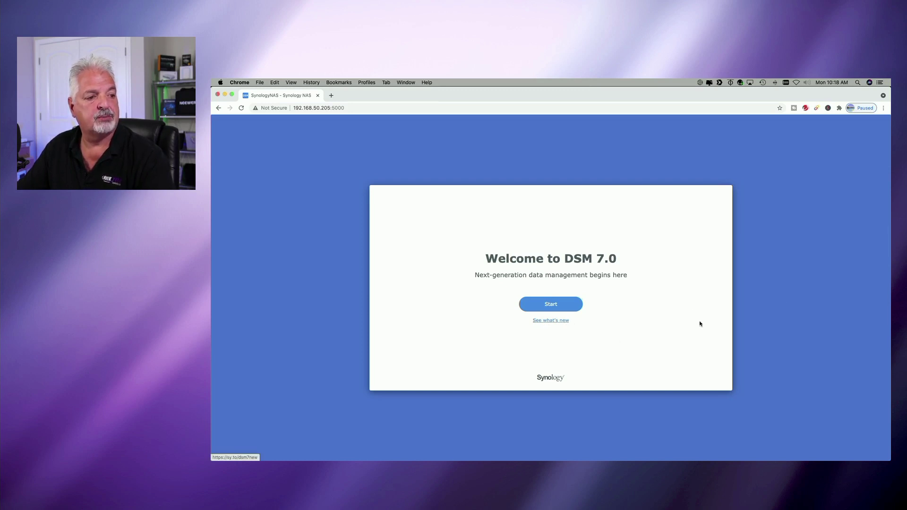
Step: Name the device Lab_1621, enter the admin account and confirm its password, then submit
{"action": "left_click", "coordinate": [571, 307]}
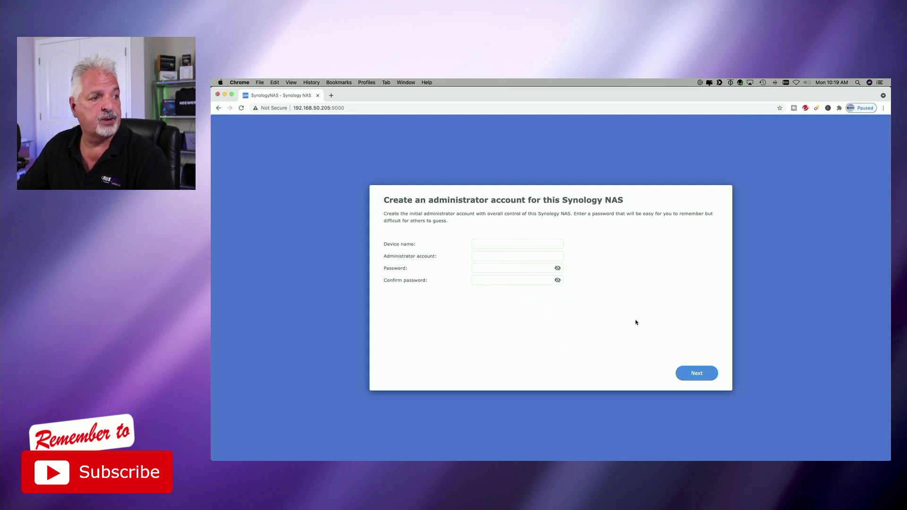
{"action": "left_click", "coordinate": [481, 242]}
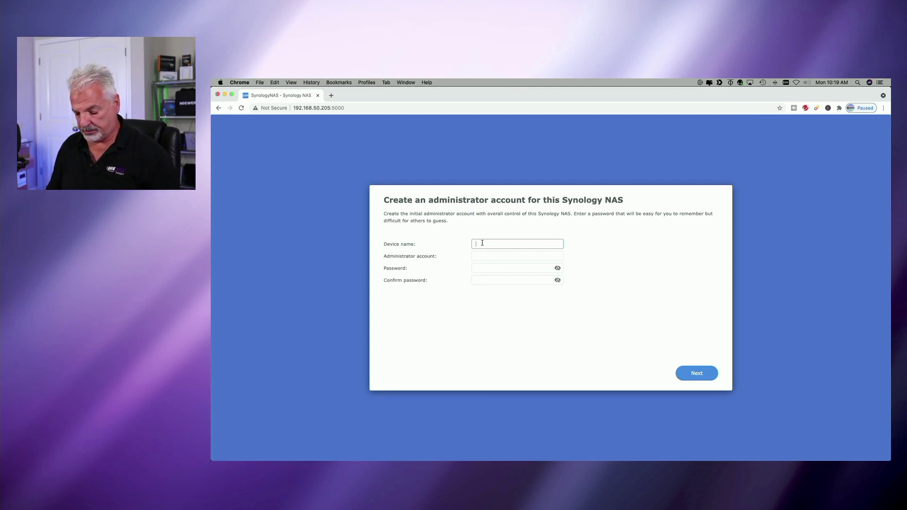
{"action": "type", "text": "Lab_1"}
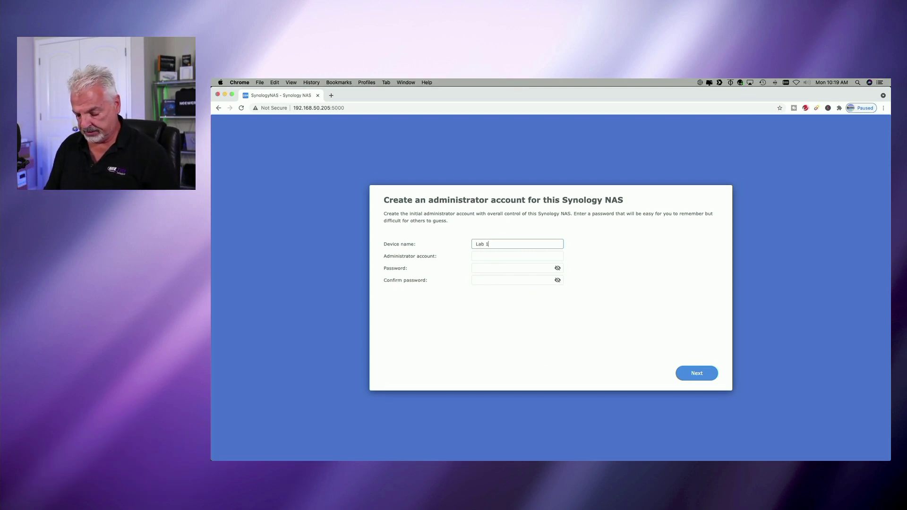
{"action": "type", "text": "621"}
{"action": "key", "text": "Tab"}
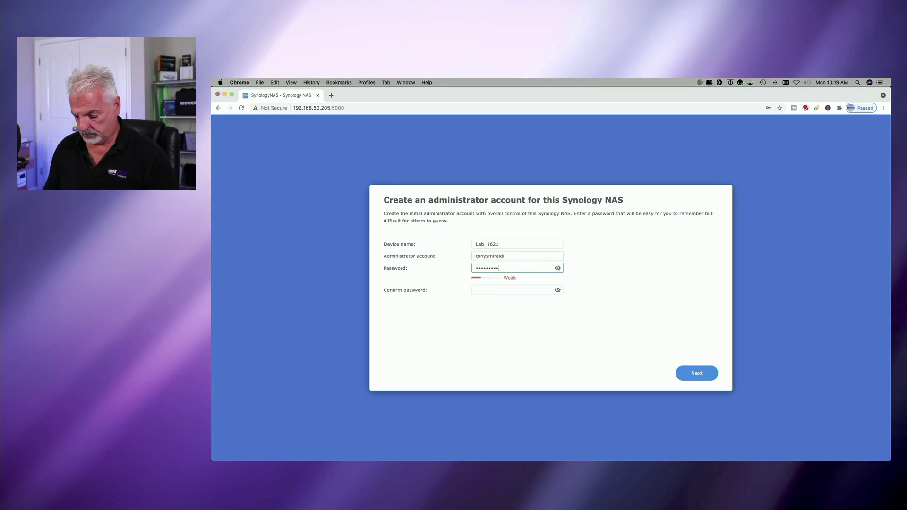
{"action": "type", "text": "••••••"}
{"action": "key", "text": "Tab"}
{"action": "type", "text": "•••••••••••••••"}
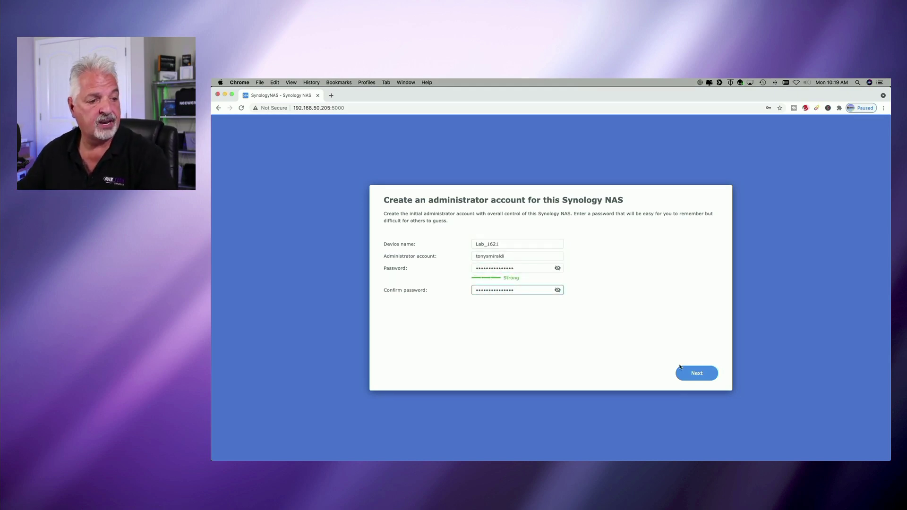
{"action": "left_click", "coordinate": [698, 373]}
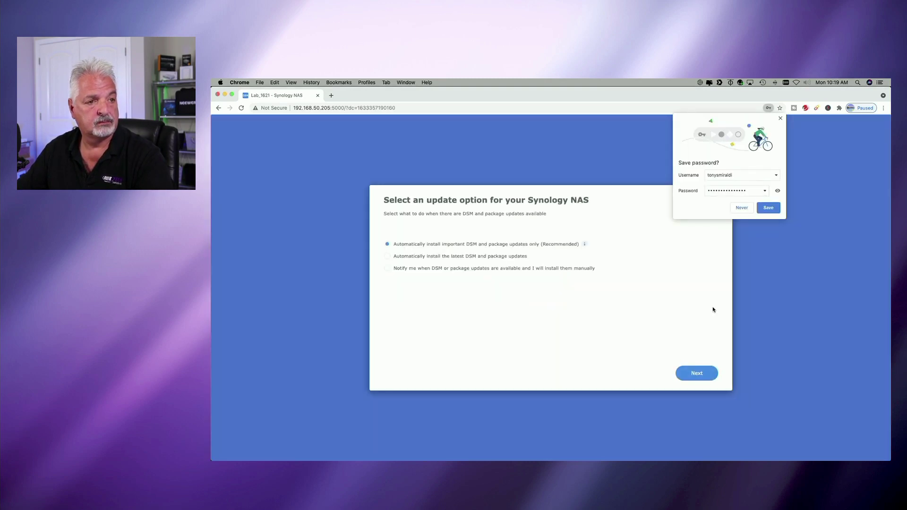
Step: Decline saving the password, keep update notifications, skip Synology Account, and submit Device Analytics
{"action": "left_click", "coordinate": [736, 210]}
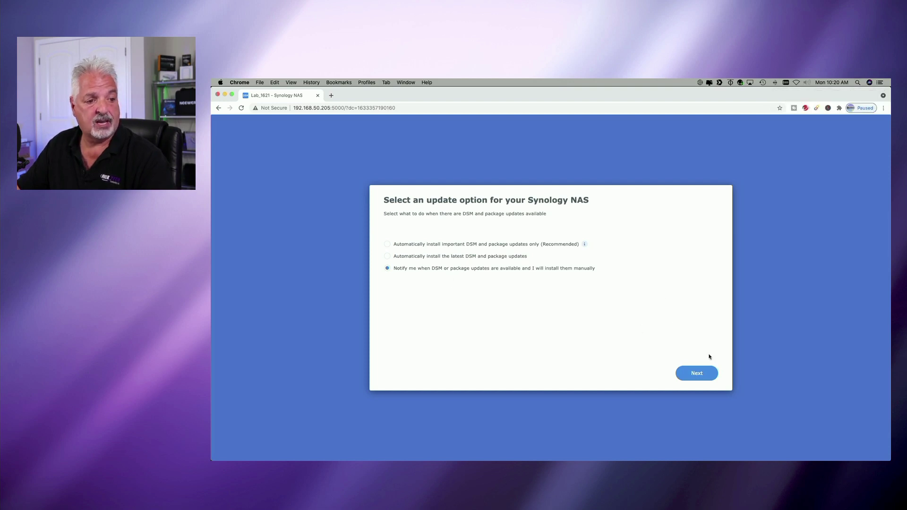
{"action": "left_click", "coordinate": [698, 377]}
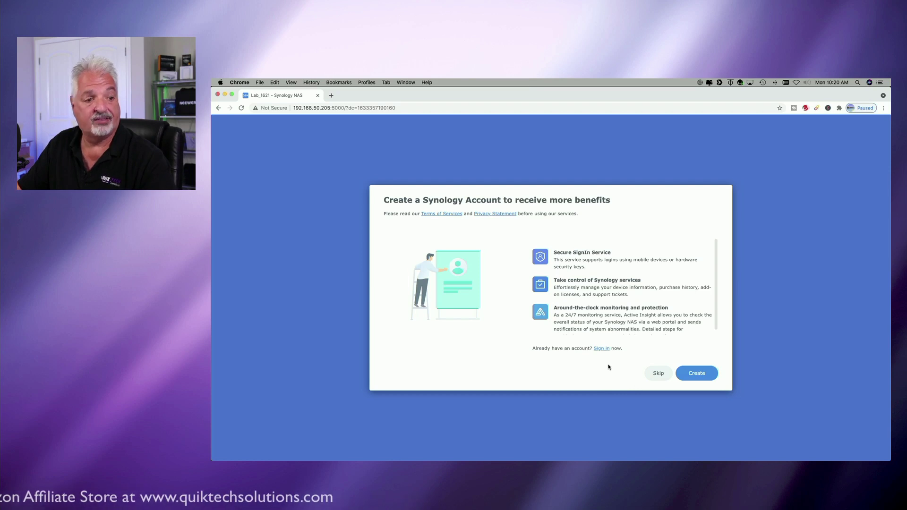
{"action": "left_click", "coordinate": [660, 374]}
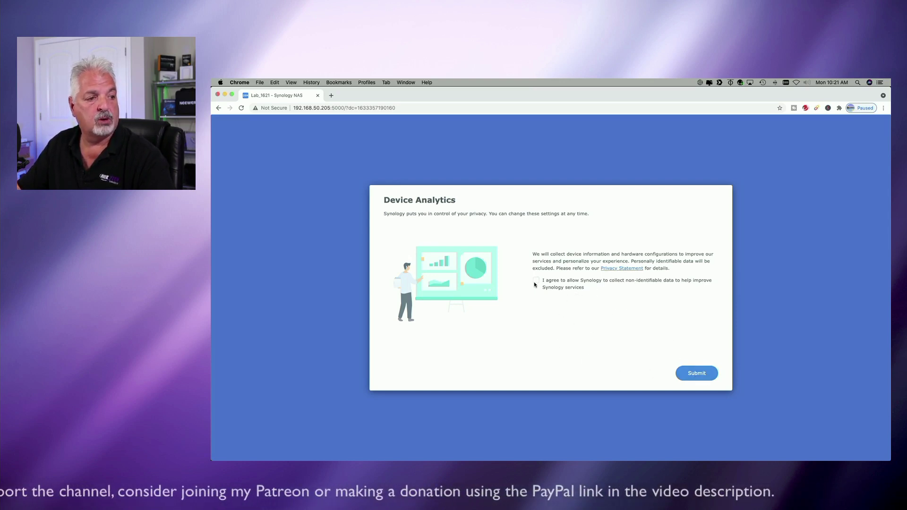
{"action": "left_click", "coordinate": [703, 377]}
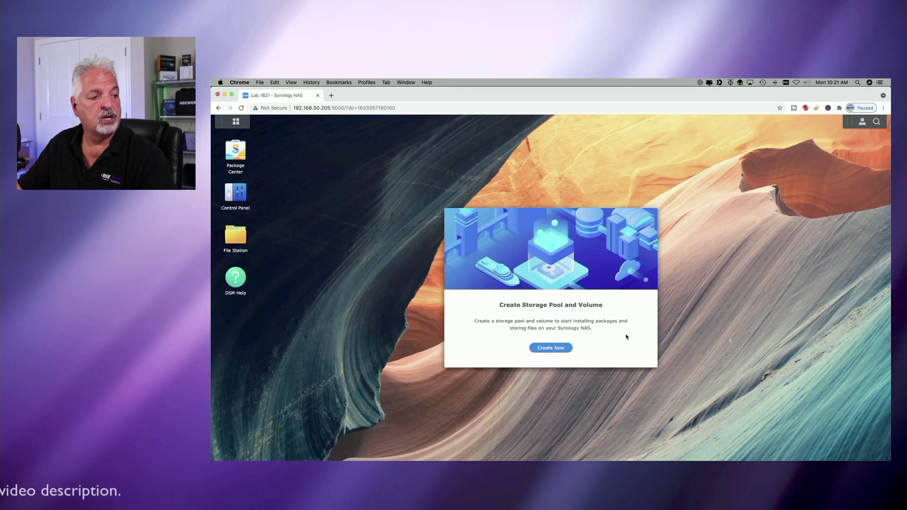
Step: Launch the Storage Creation Wizard, keep SHR as the RAID type, and continue to drive selection
{"action": "left_click", "coordinate": [555, 348]}
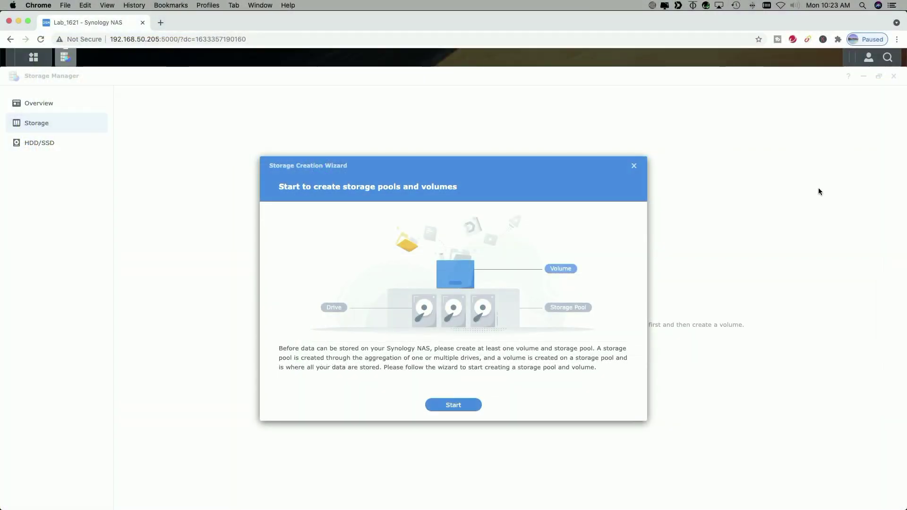
{"action": "left_click", "coordinate": [454, 405]}
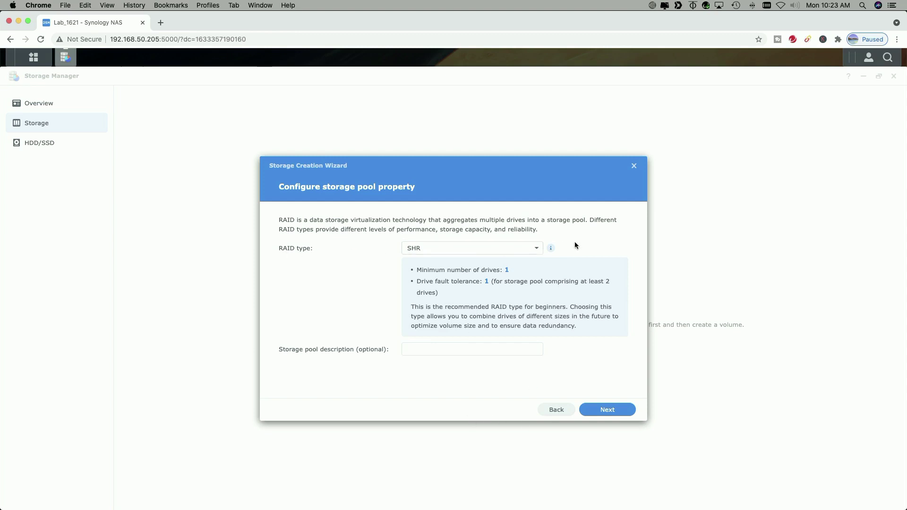
{"action": "left_click", "coordinate": [537, 249]}
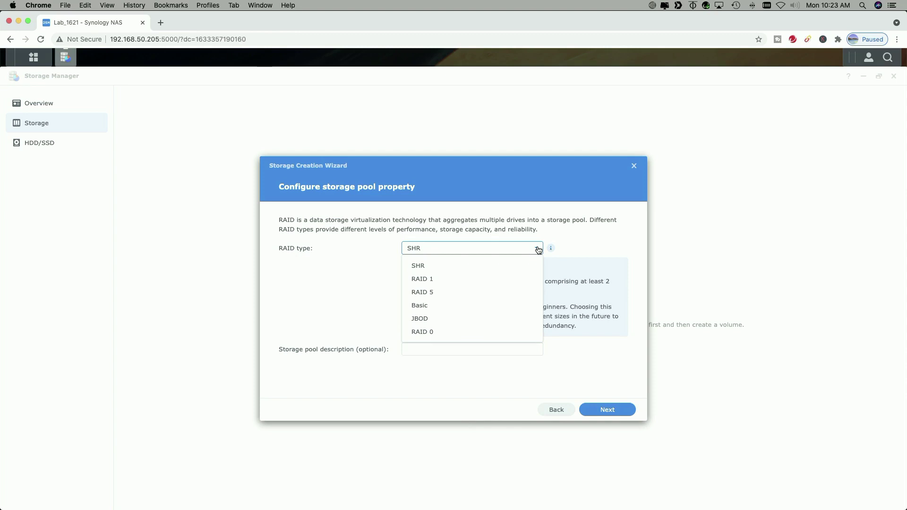
{"action": "left_click", "coordinate": [538, 248]}
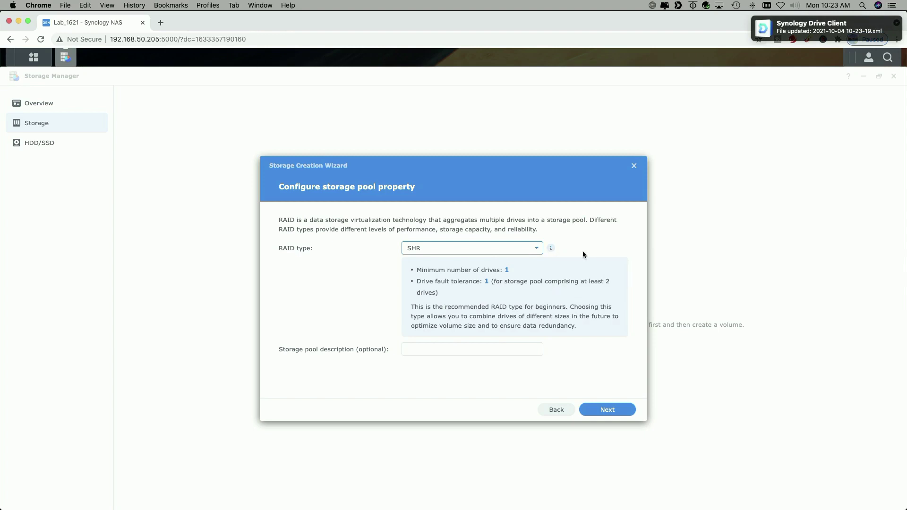
{"action": "left_click", "coordinate": [409, 350]}
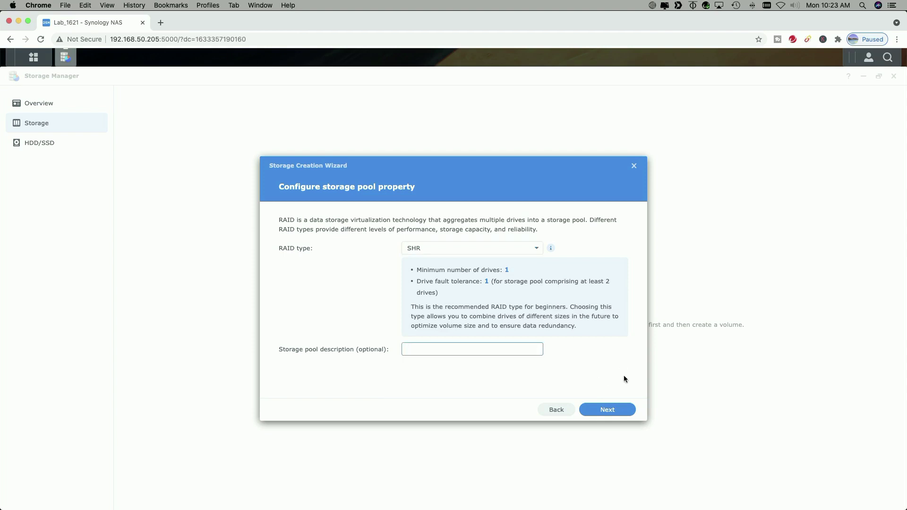
{"action": "left_click", "coordinate": [610, 410]}
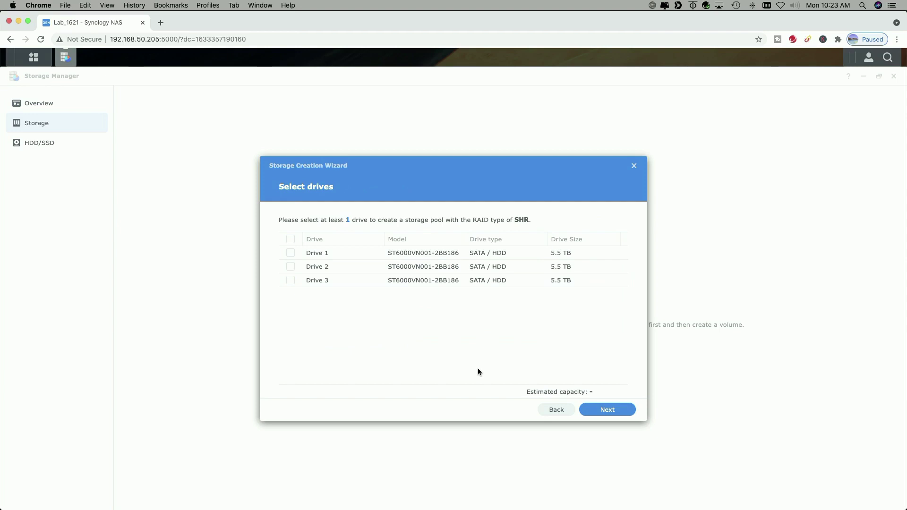
Step: Select Drives 1–3, allocate the maximum 11168 GB, and keep Btrfs as the file system
{"action": "left_click", "coordinate": [291, 239]}
{"action": "left_click", "coordinate": [608, 411]}
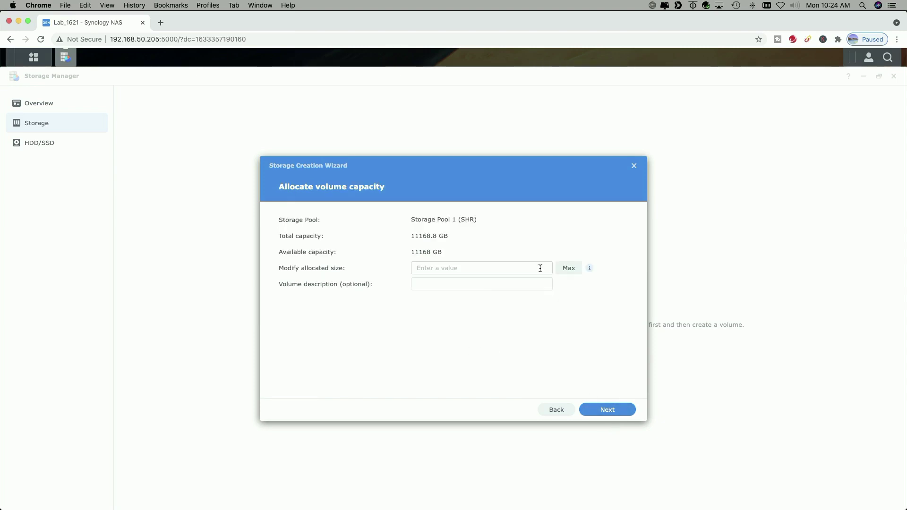
{"action": "left_click", "coordinate": [568, 269]}
{"action": "left_click", "coordinate": [607, 410]}
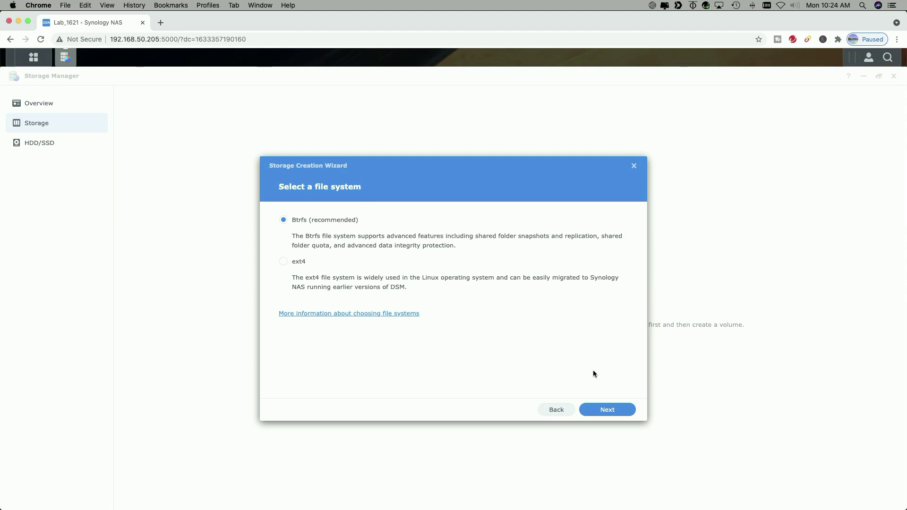
{"action": "left_click", "coordinate": [608, 410]}
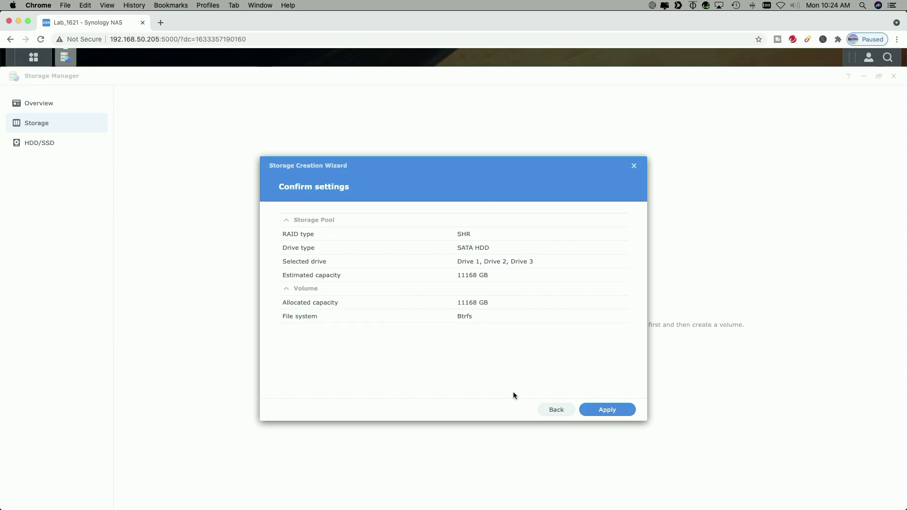
Step: Apply the confirmed storage settings and accept the warning that the drives will be erased
{"action": "left_click", "coordinate": [609, 409]}
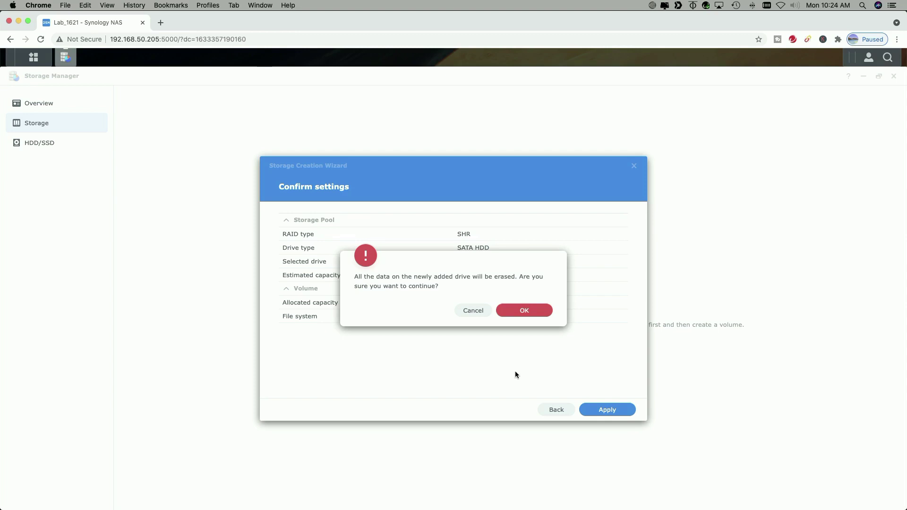
{"action": "left_click", "coordinate": [524, 310]}
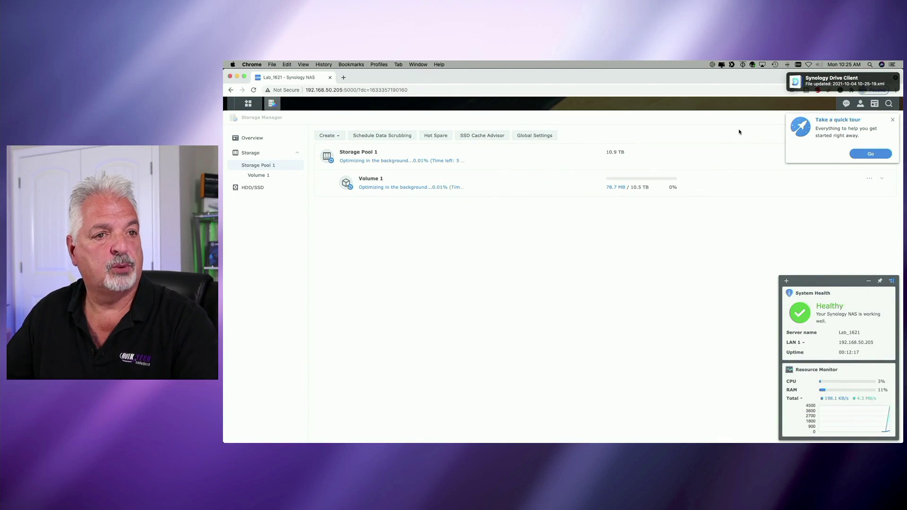
Step: Dismiss the 'Take a quick tour' popup and the DSM Help tip
{"action": "left_click", "coordinate": [893, 121]}
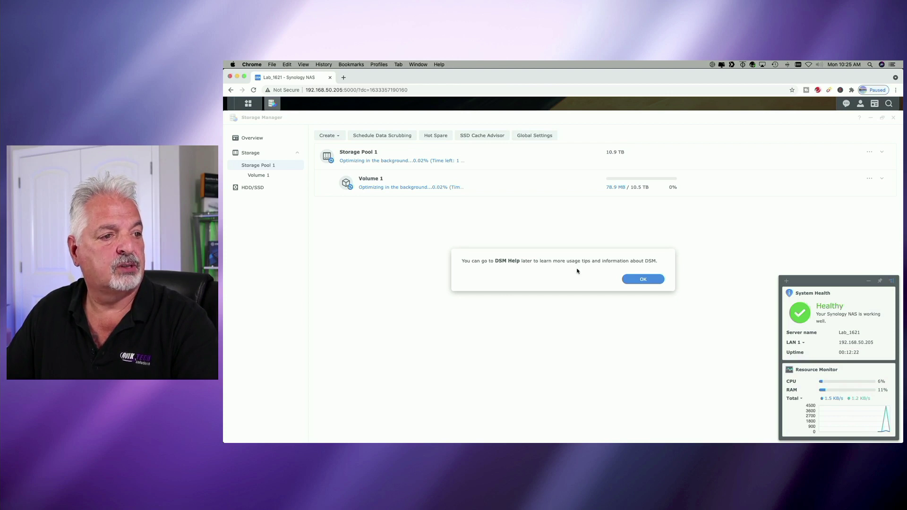
{"action": "left_click", "coordinate": [644, 280]}
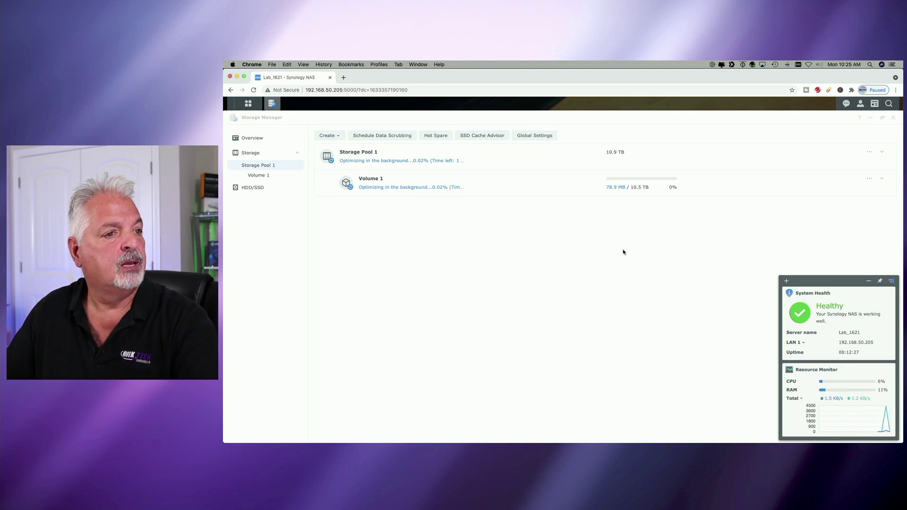